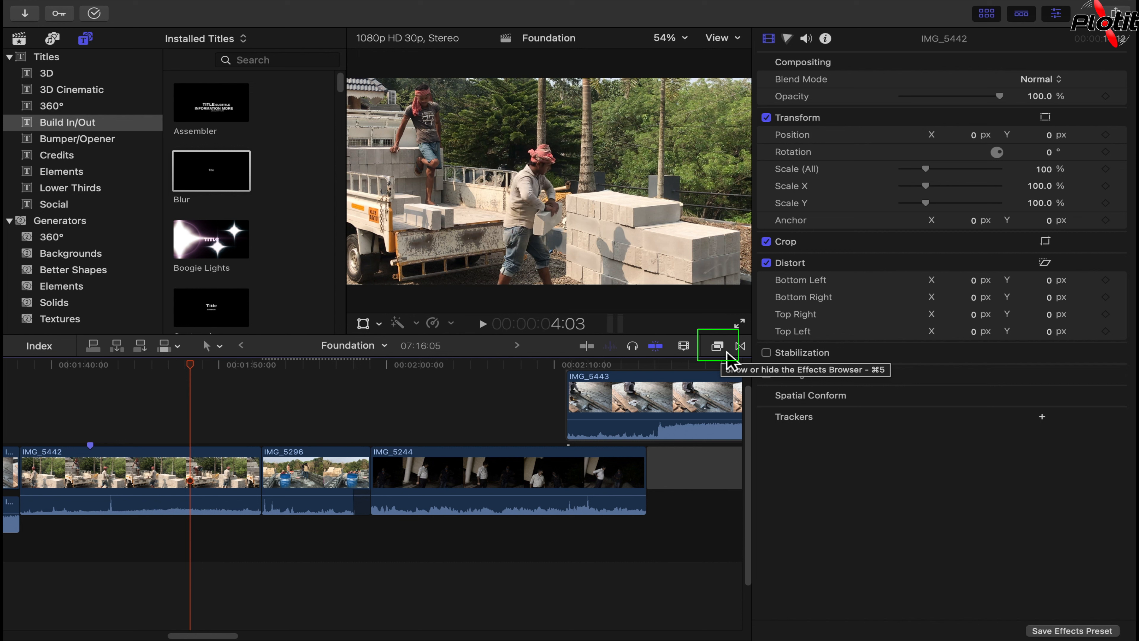
Open the Effects browser and examine the 360°, Basics, Blur and Masks video effects, returning to the tiling effects.
click(718, 346)
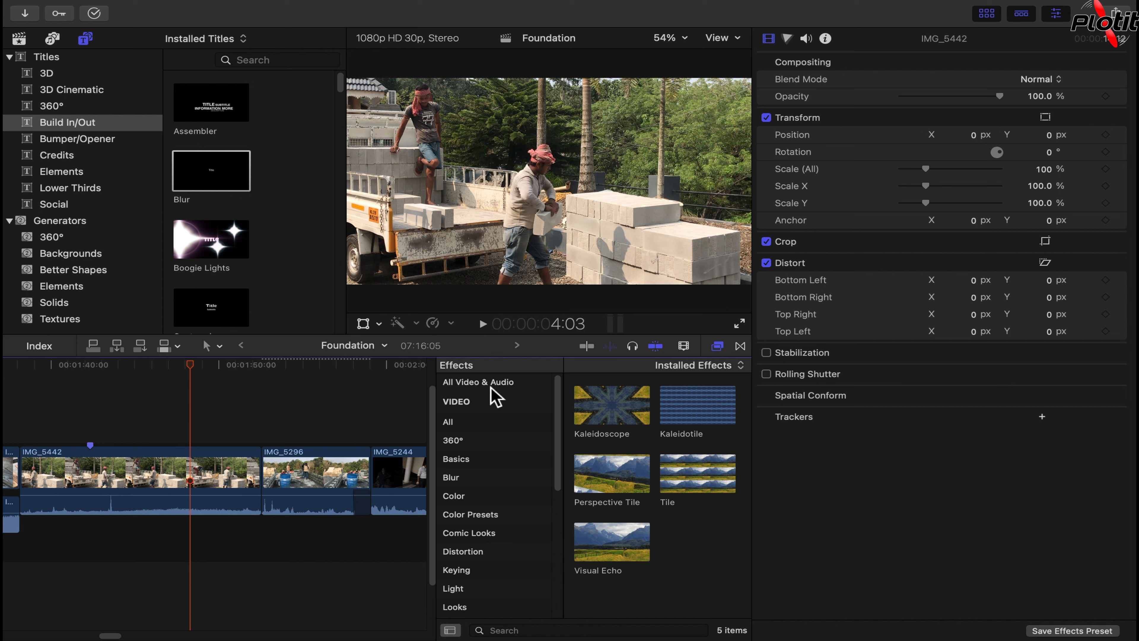
click(482, 442)
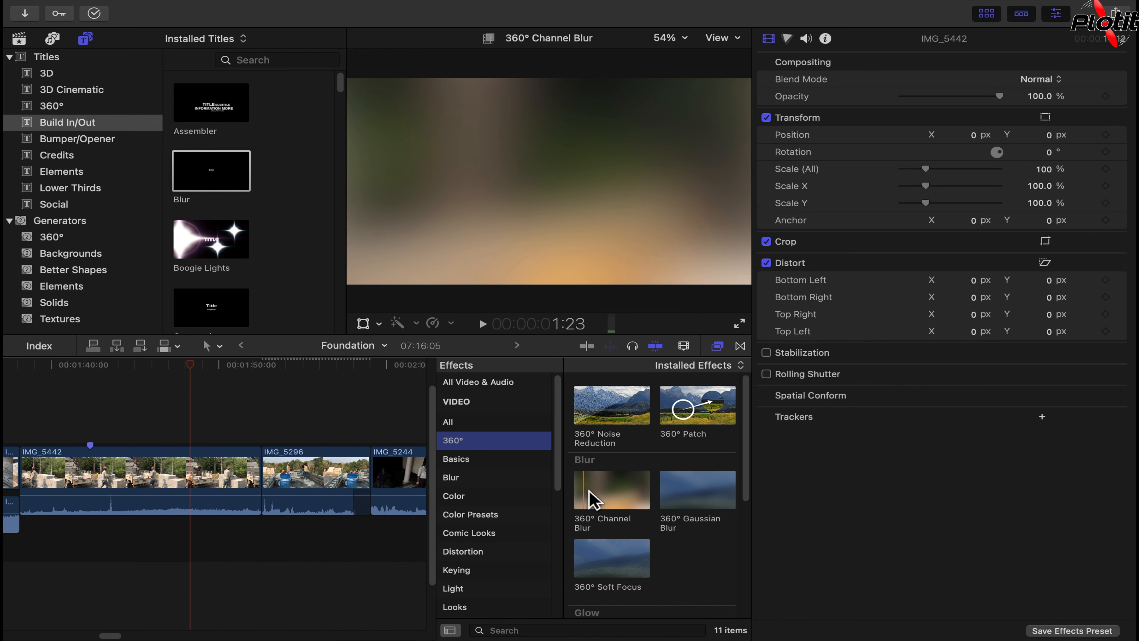
click(472, 465)
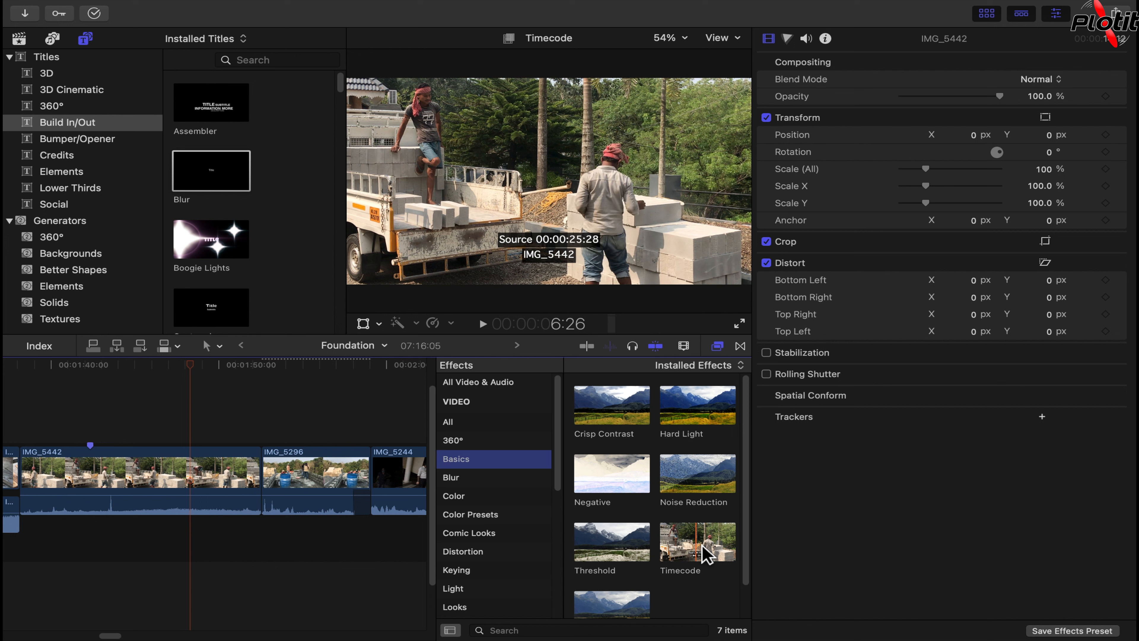
click(470, 479)
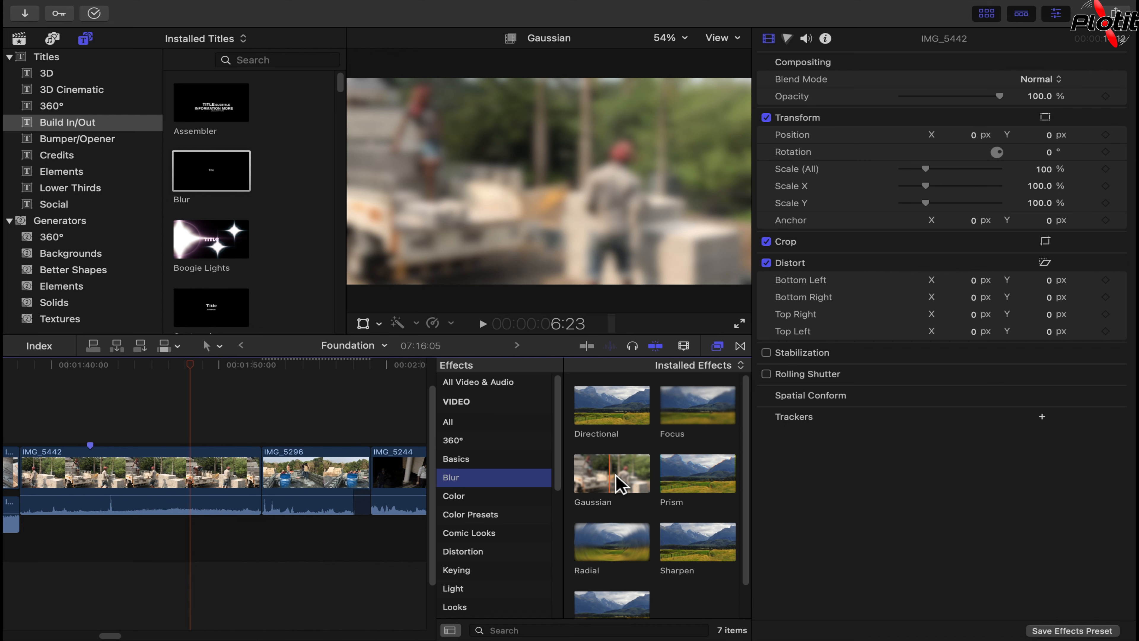
scroll(494, 538, down, 2)
click(466, 575)
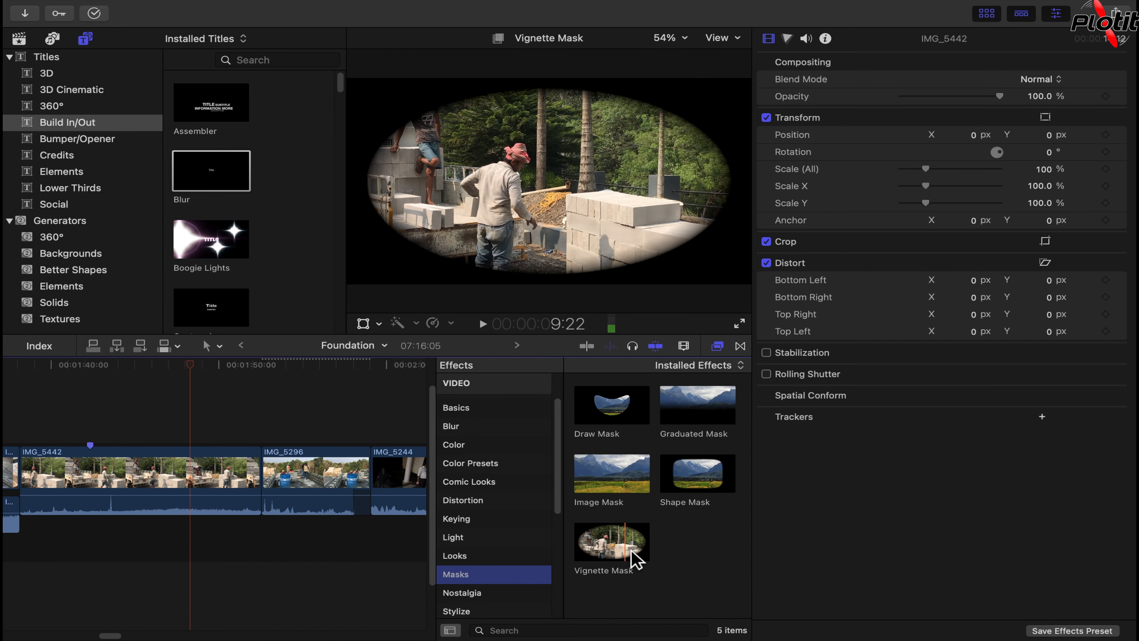
scroll(516, 583, down, 2)
click(516, 606)
scroll(513, 608, up, 3)
scroll(514, 609, down, 2)
scroll(514, 608, up, 3)
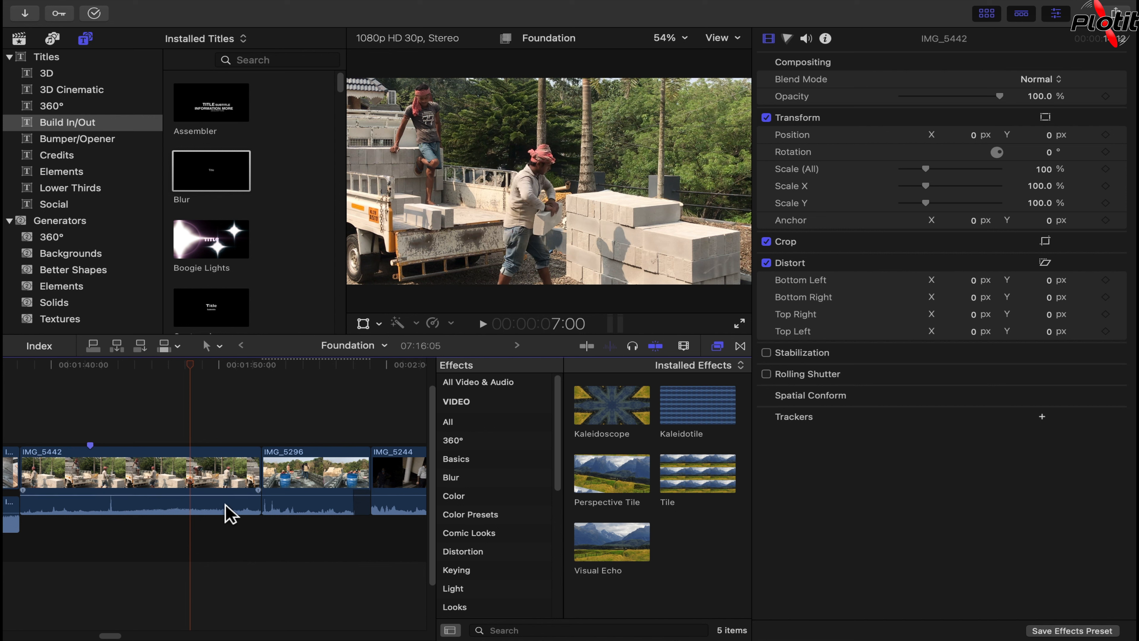
Apply the Tile effect to the IMG_5442 clip around 1:46 in the timeline.
click(219, 478)
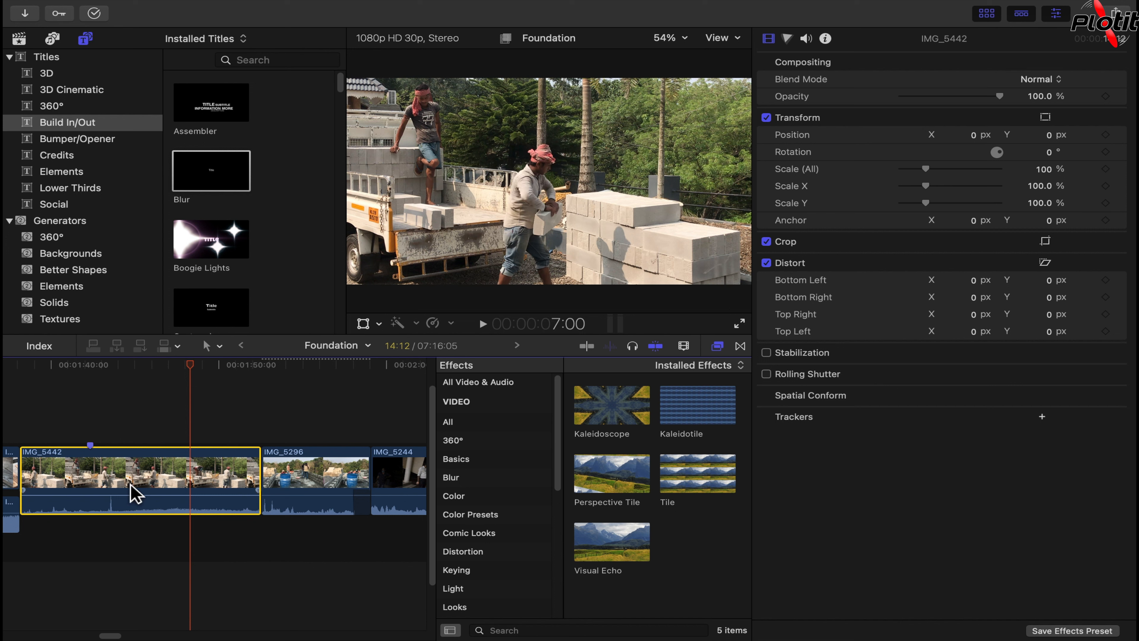
click(713, 475)
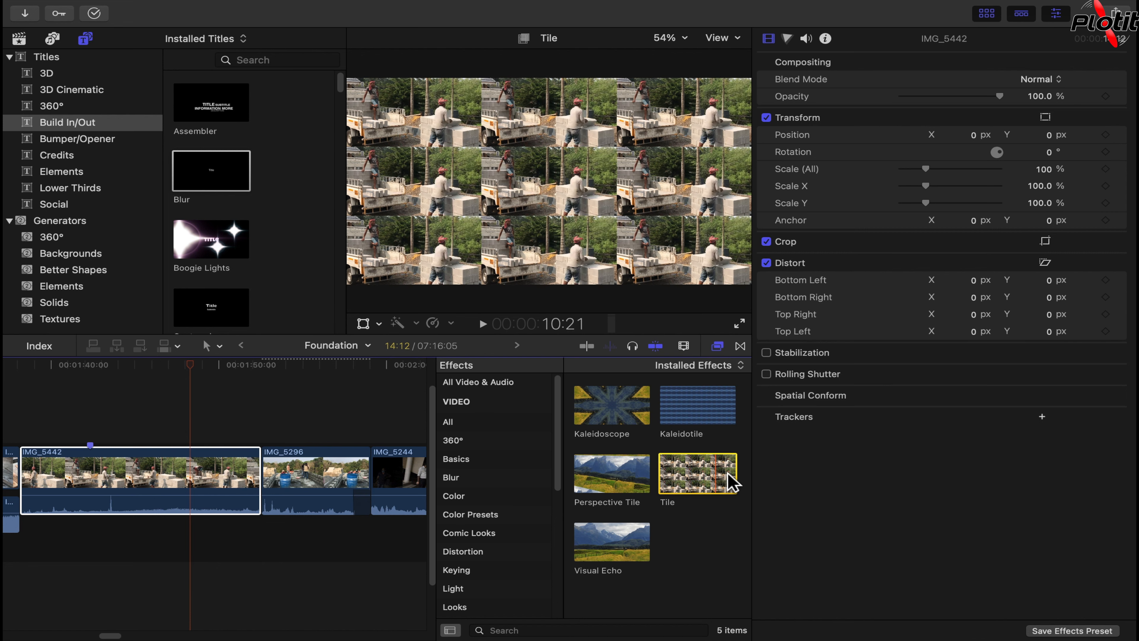
double_click(708, 471)
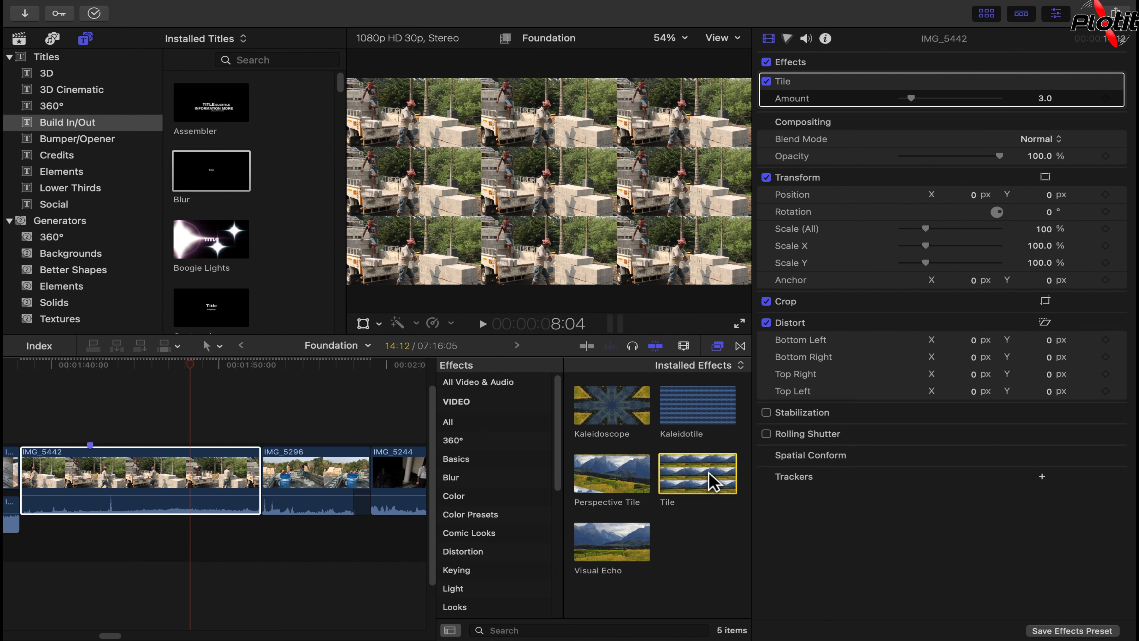
Play the timeline through the IMG_5442 clip to review the Tile effect, and stop playback.
click(38, 551)
key(space)
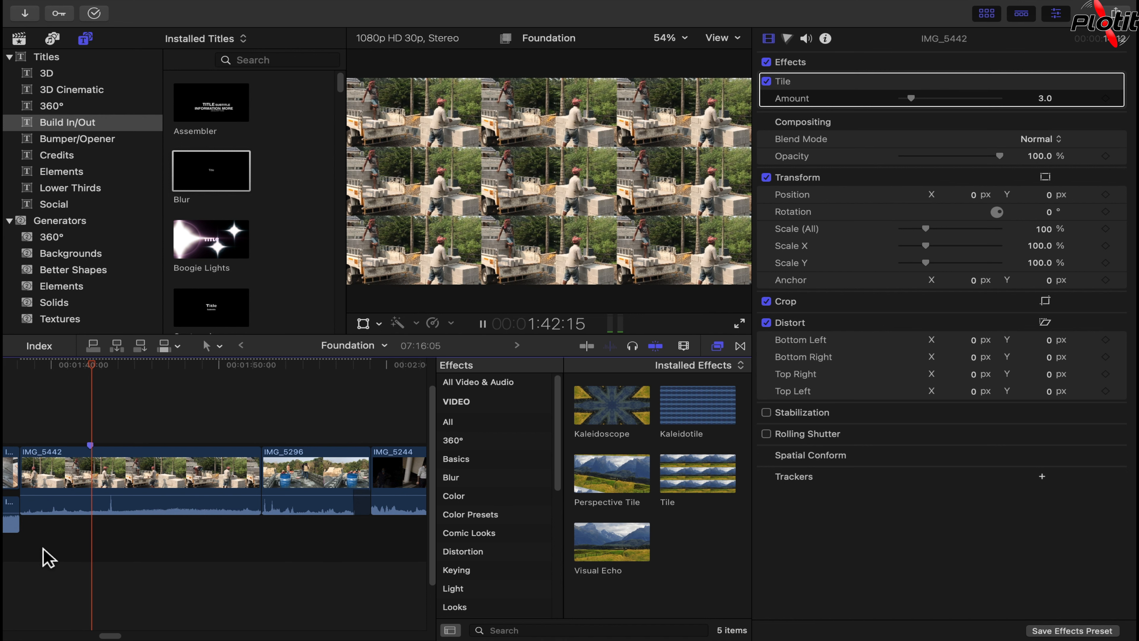
key(space)
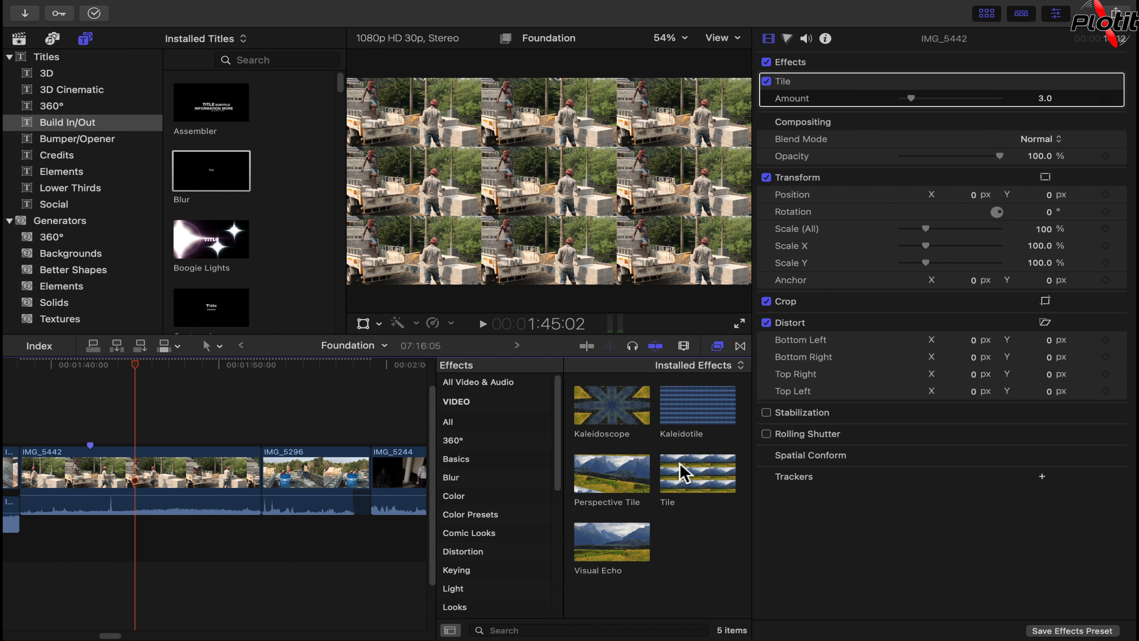
Make Perspective Tile the default video effect and apply it to the IMG_5442 clip at 2:42:23.
right_click(624, 486)
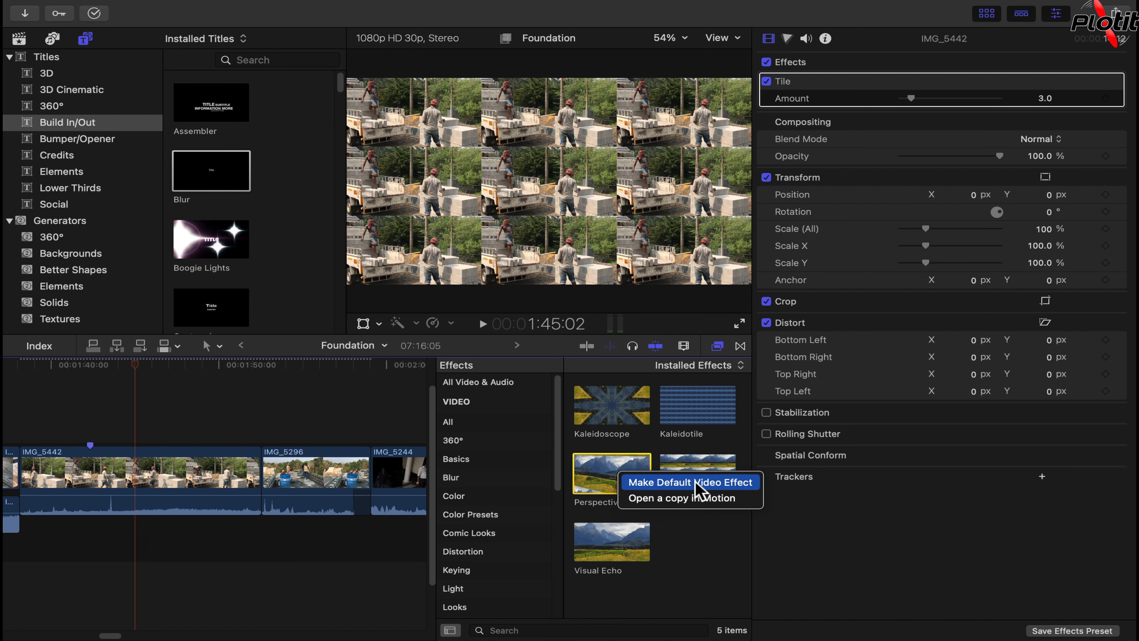
click(735, 483)
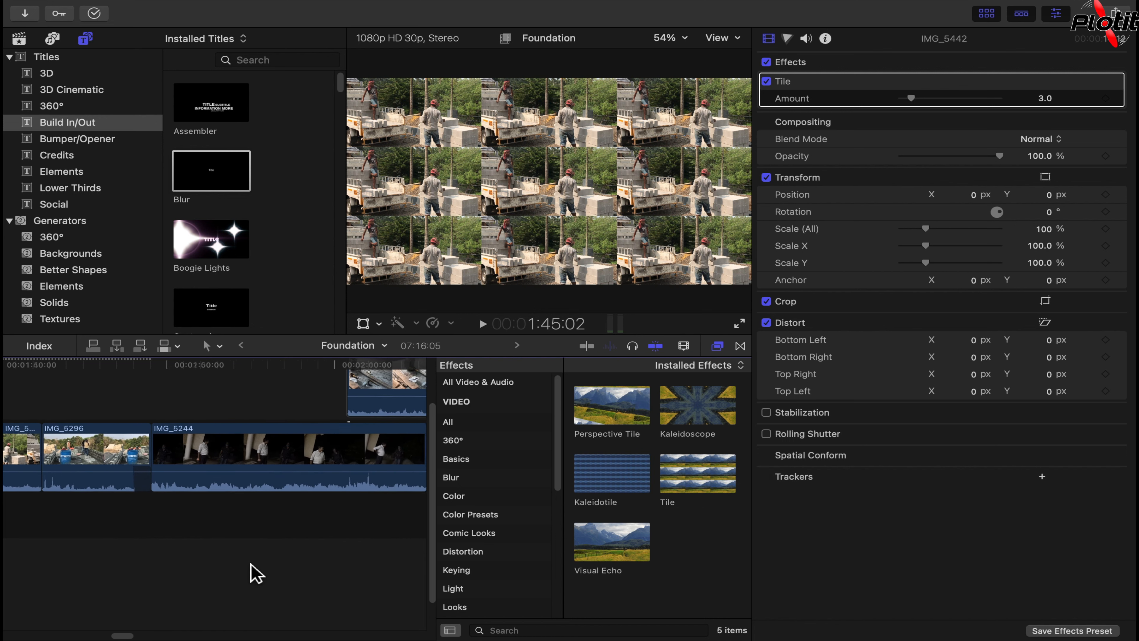
scroll(257, 574, right, 20)
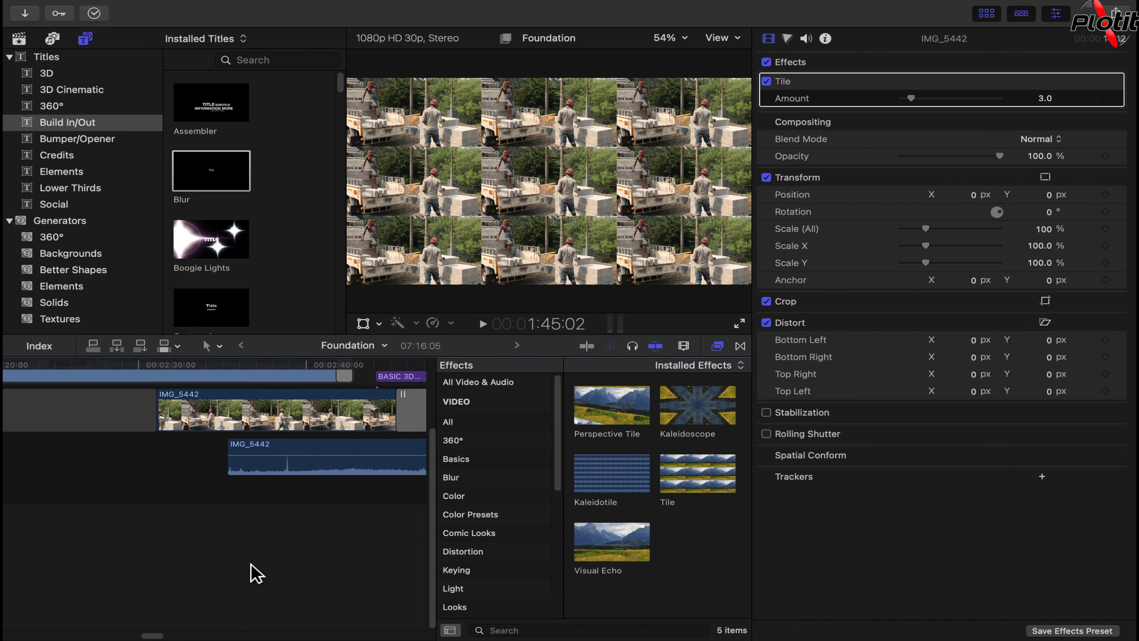
click(288, 571)
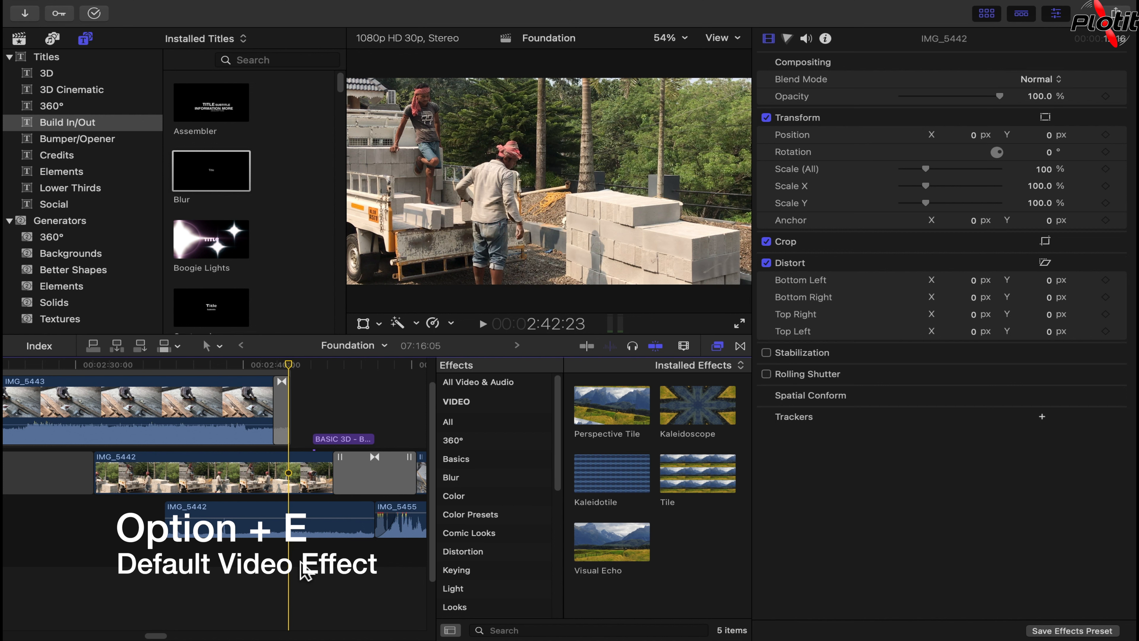
key(alt+e)
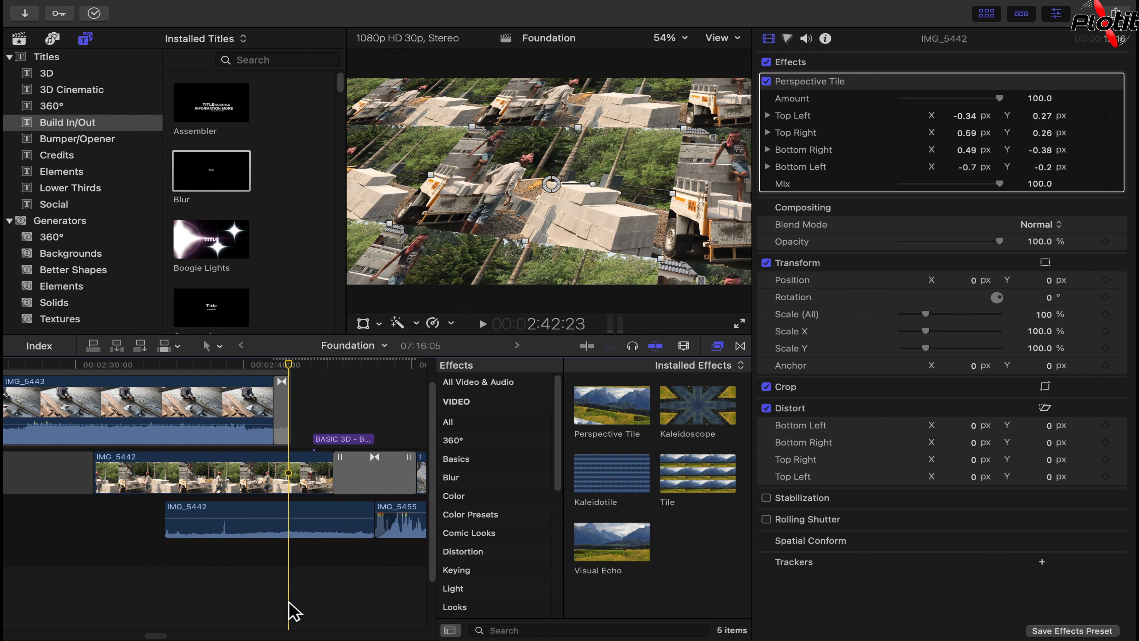
Play the timeline from just before 2:42 to review the Perspective Tile effect on the IMG_5442 clip.
click(277, 573)
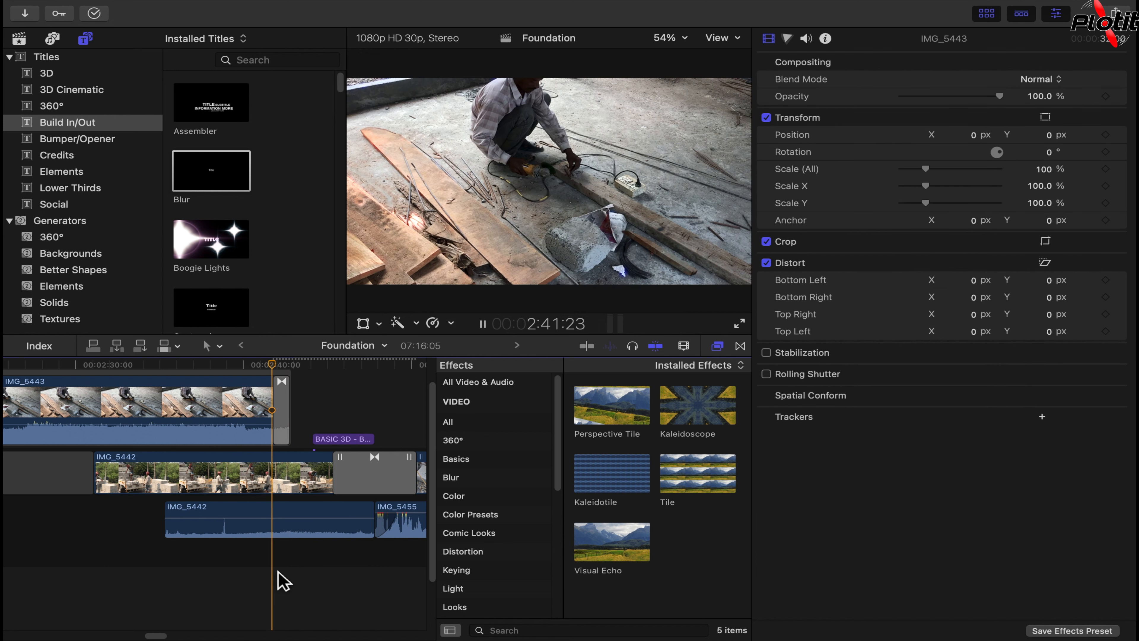
key(space)
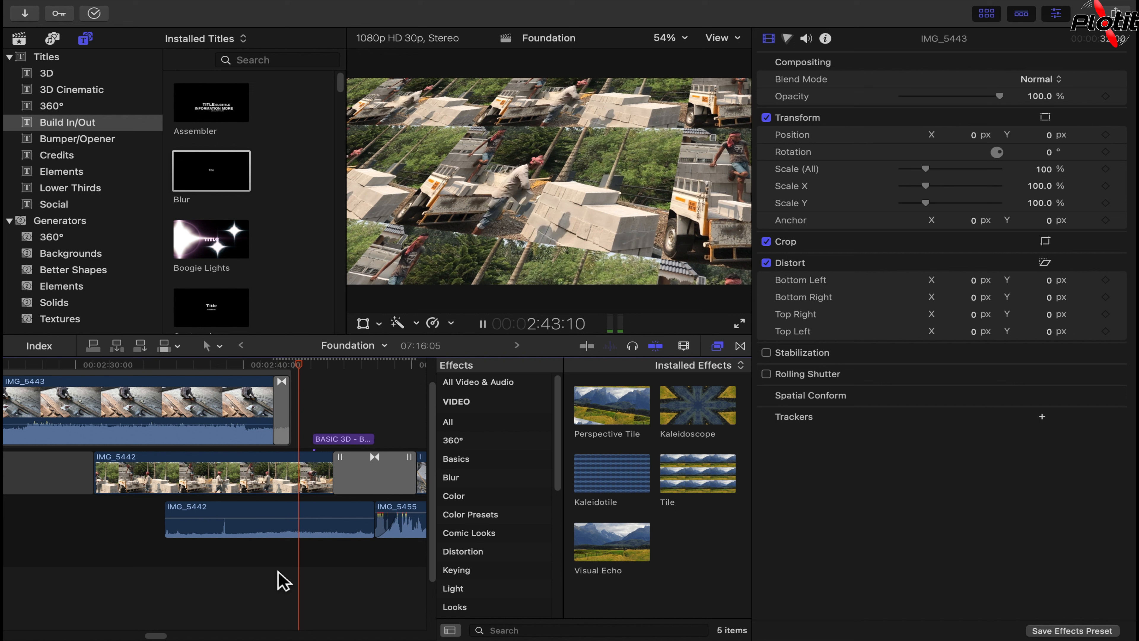
right_click(603, 558)
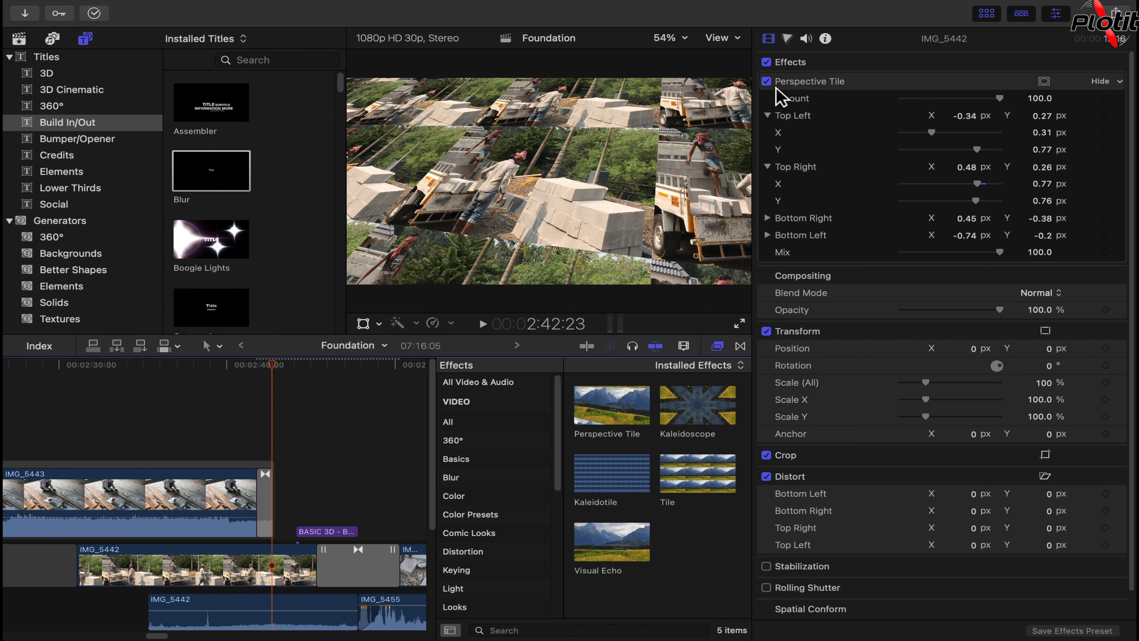
Turn Perspective Tile off and on to compare the picture, and lower its Amount to about 51.
click(767, 82)
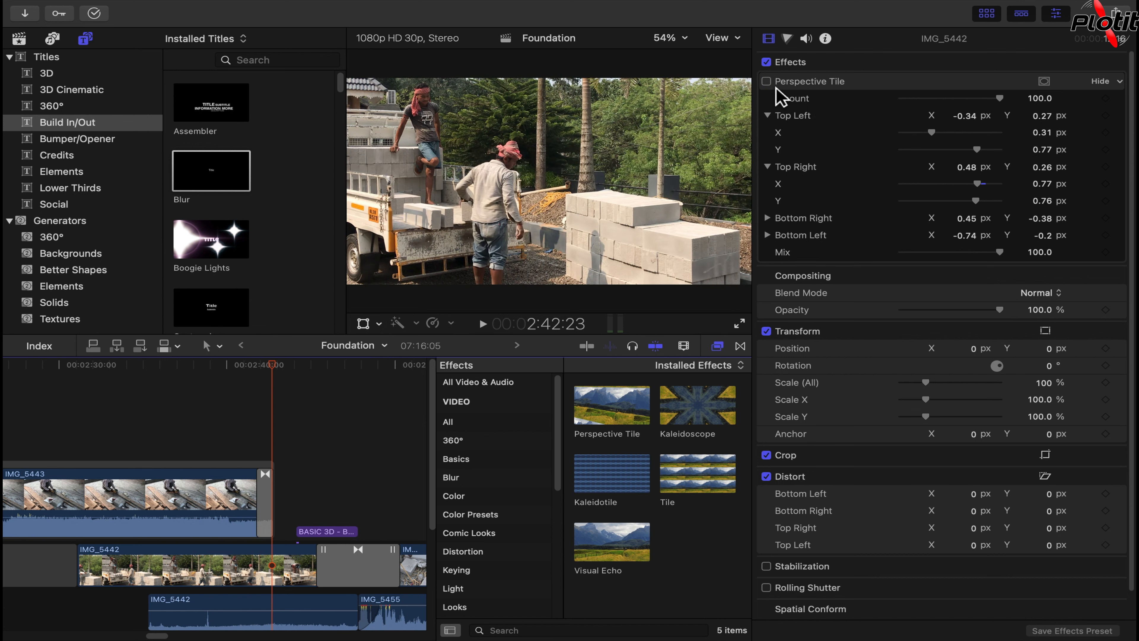
click(767, 82)
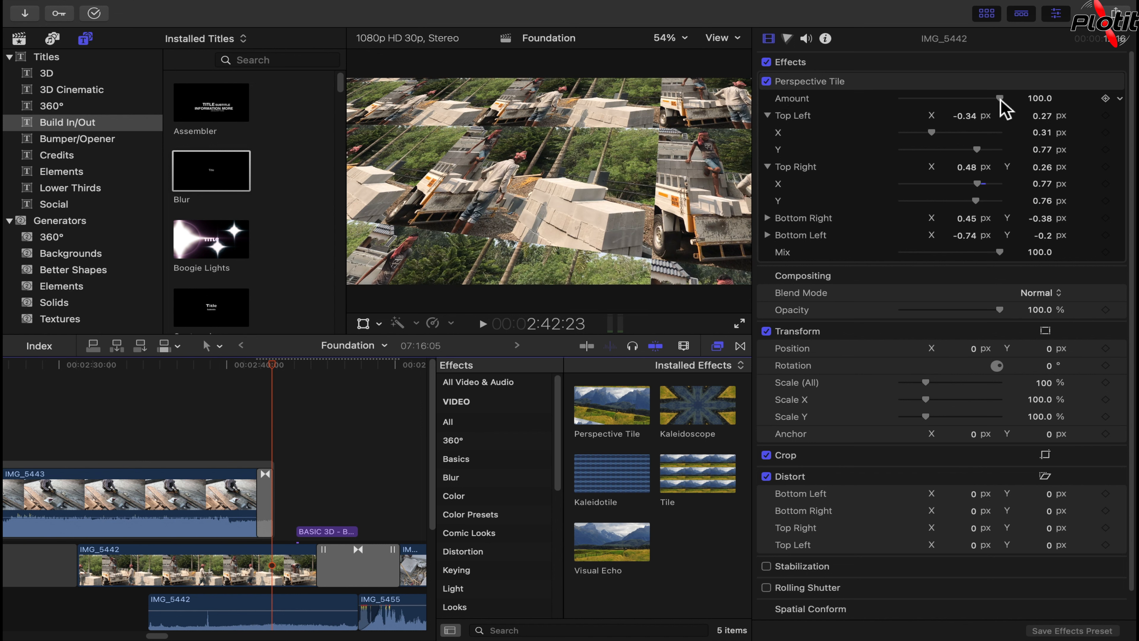
drag(1000, 99, 959, 108)
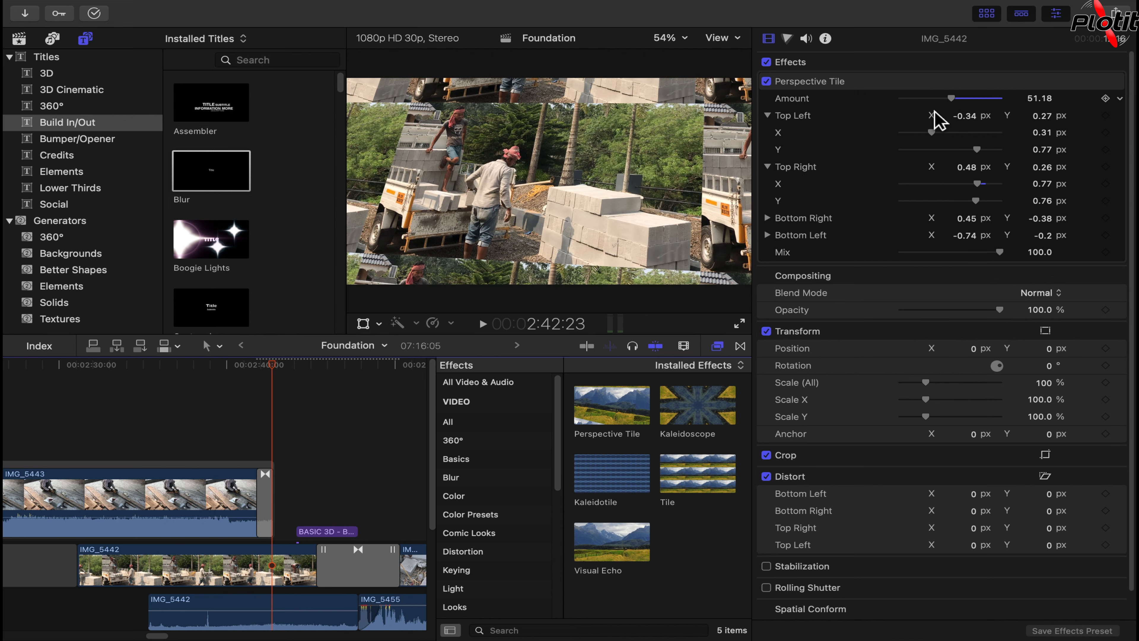
click(778, 124)
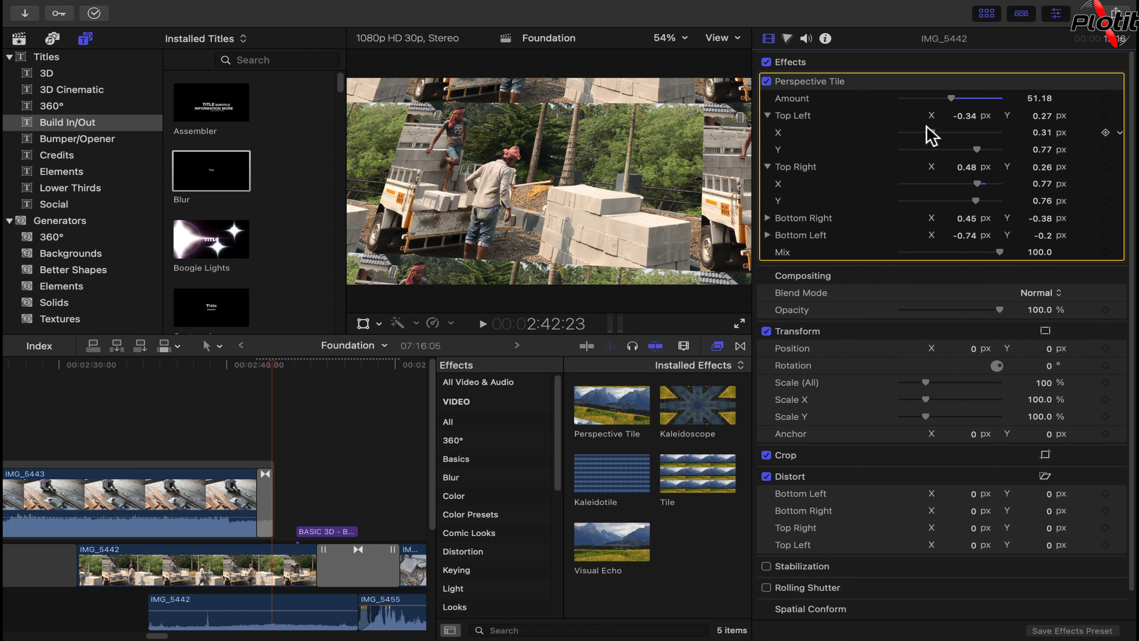
Hide the inspector and open the Video Animation editor for the IMG_5442 clip at 2:42:23.
click(1062, 16)
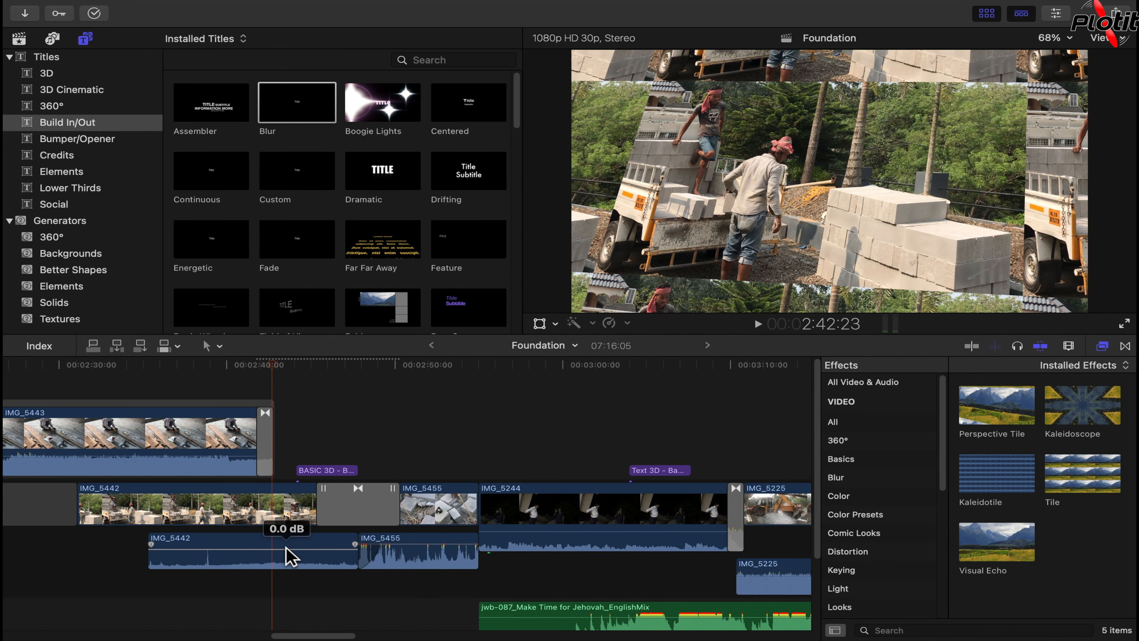
click(285, 588)
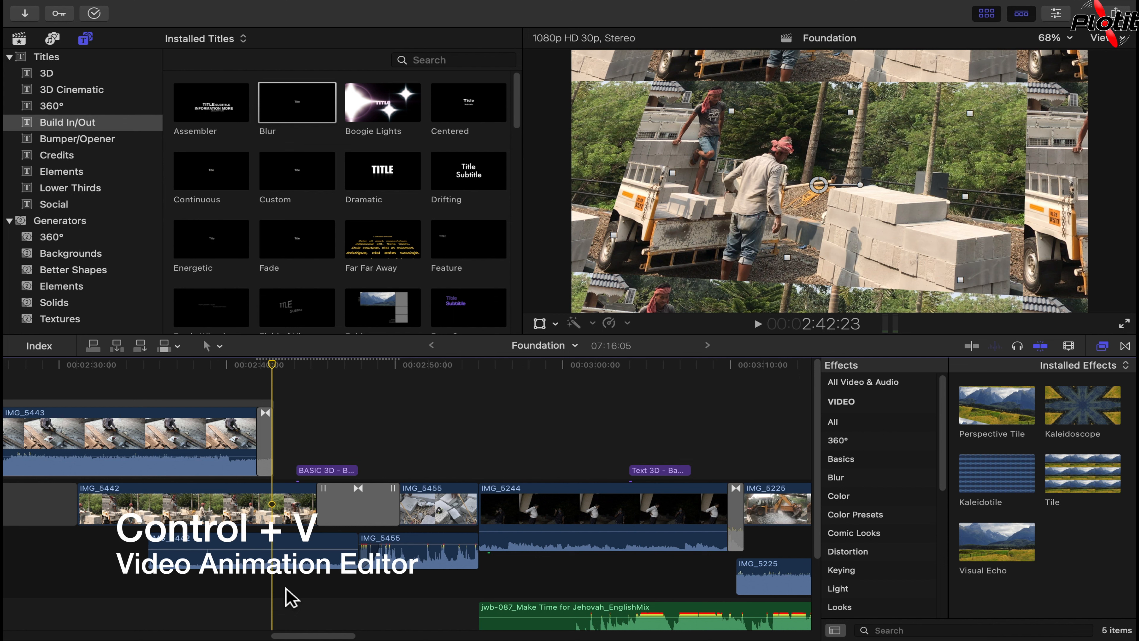
key(ctrl+v)
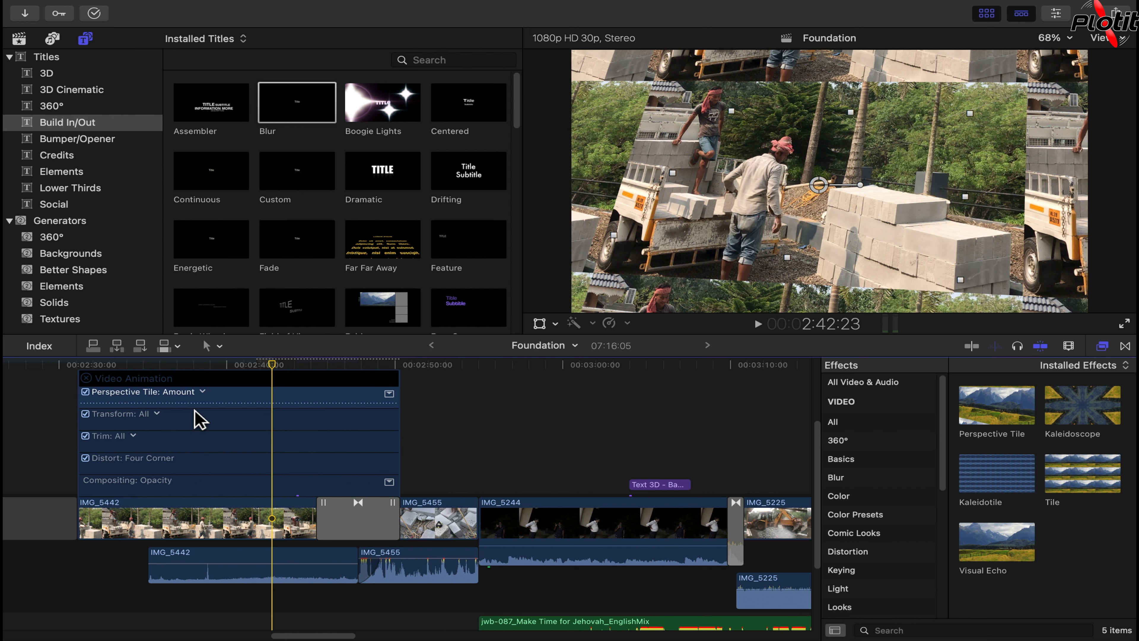
Expand the Perspective Tile Amount curve in the Video Animation editor and raise its level to near the maximum, keeping Amount as the displayed parameter.
click(203, 392)
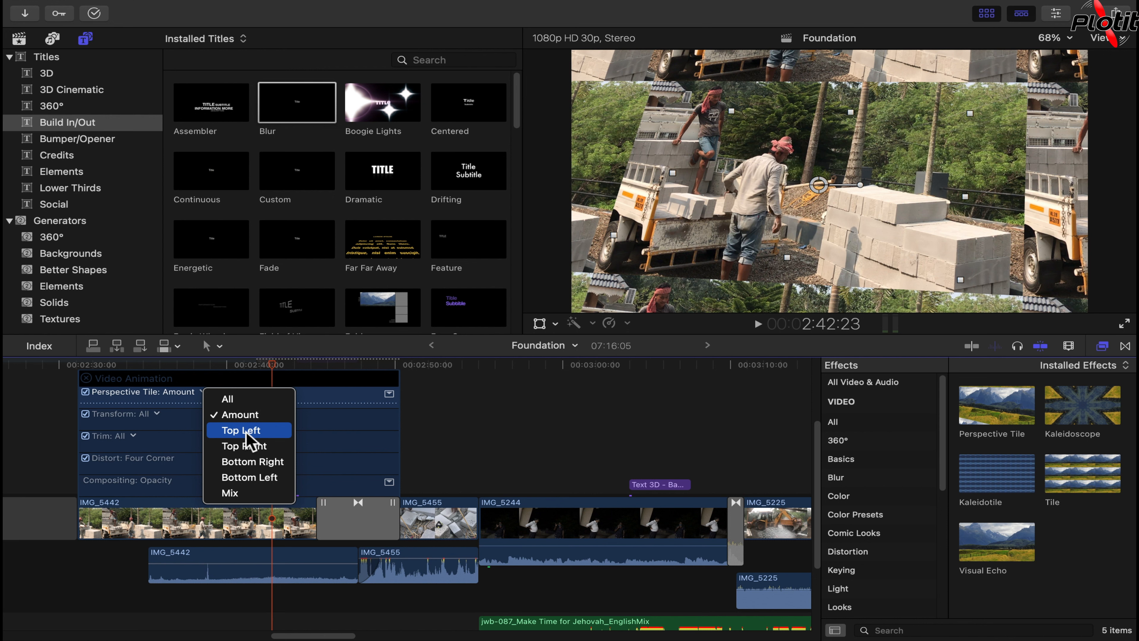
click(338, 405)
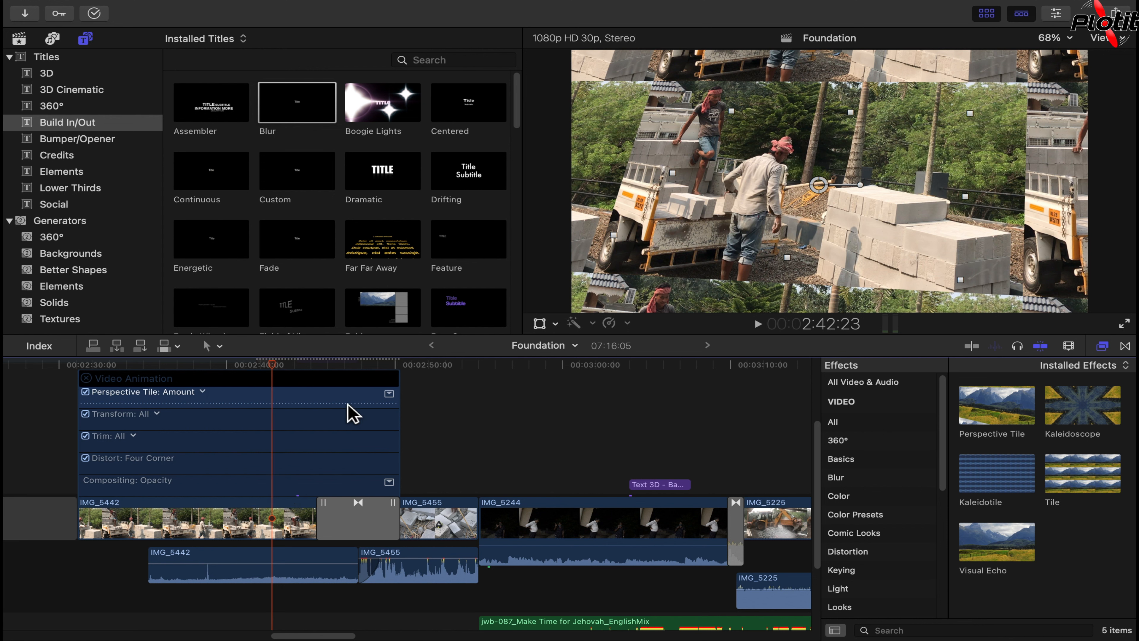
click(389, 394)
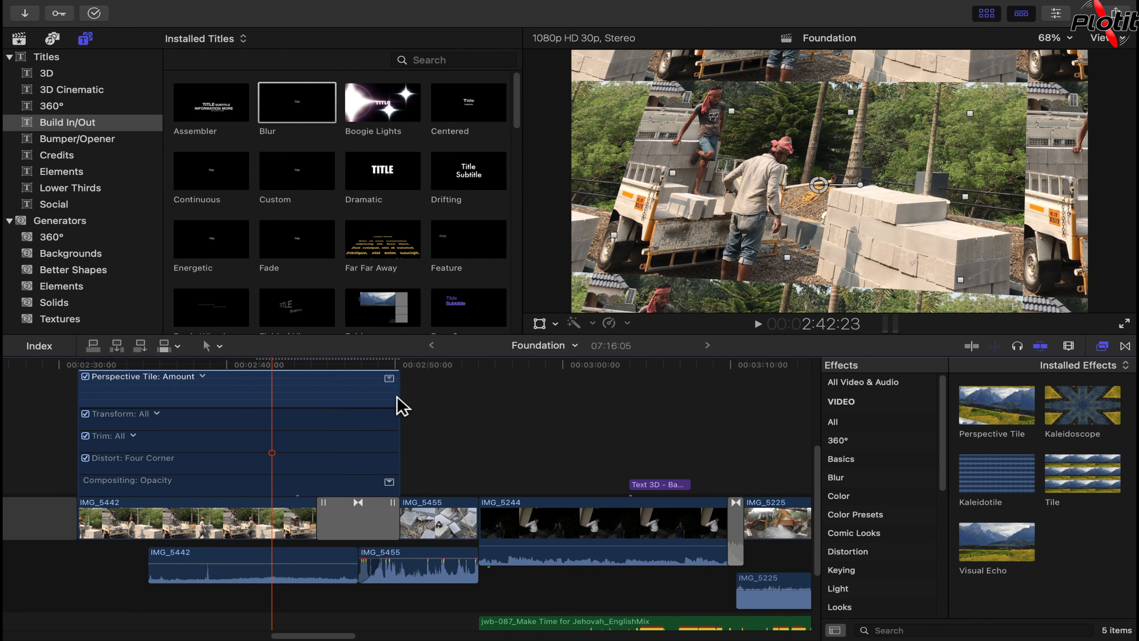
scroll(313, 436, up, 4)
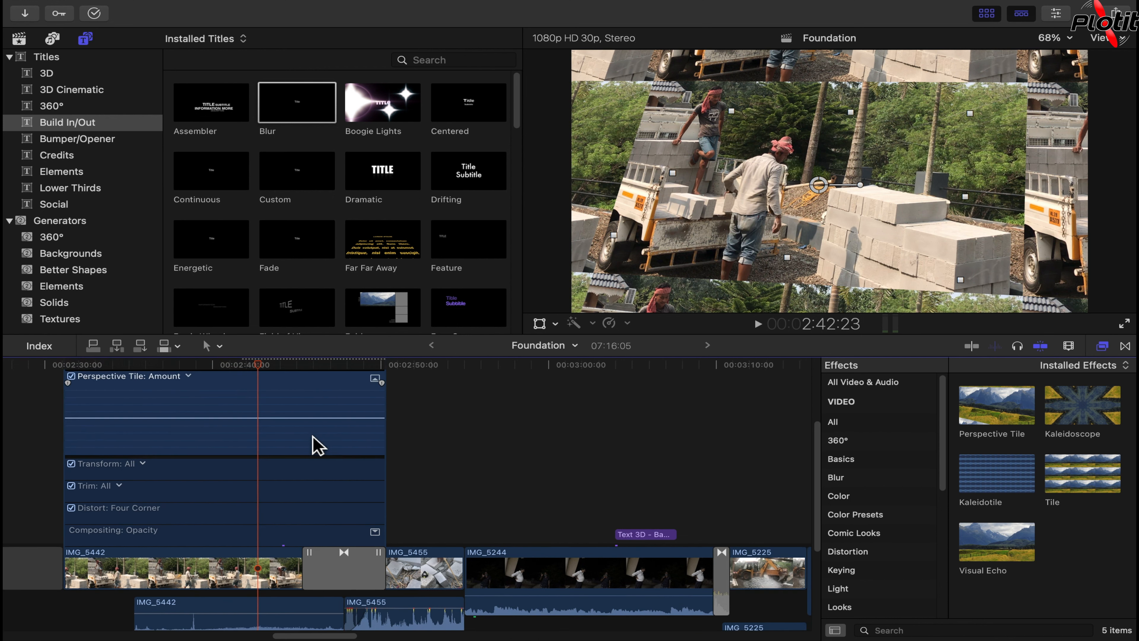
drag(275, 444, 268, 406)
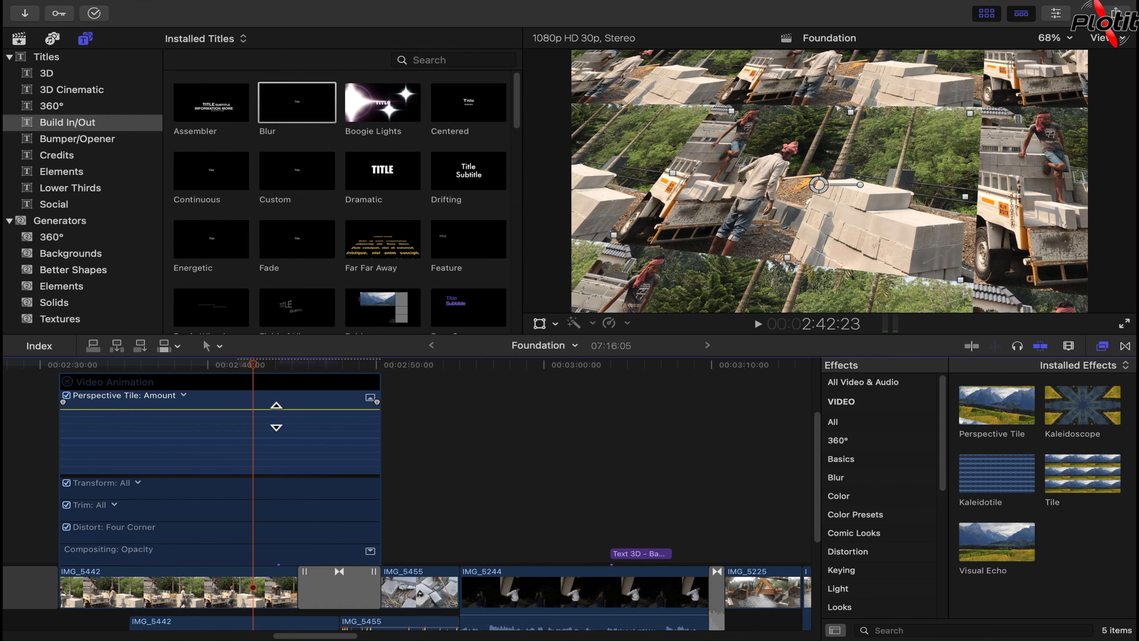
click(184, 397)
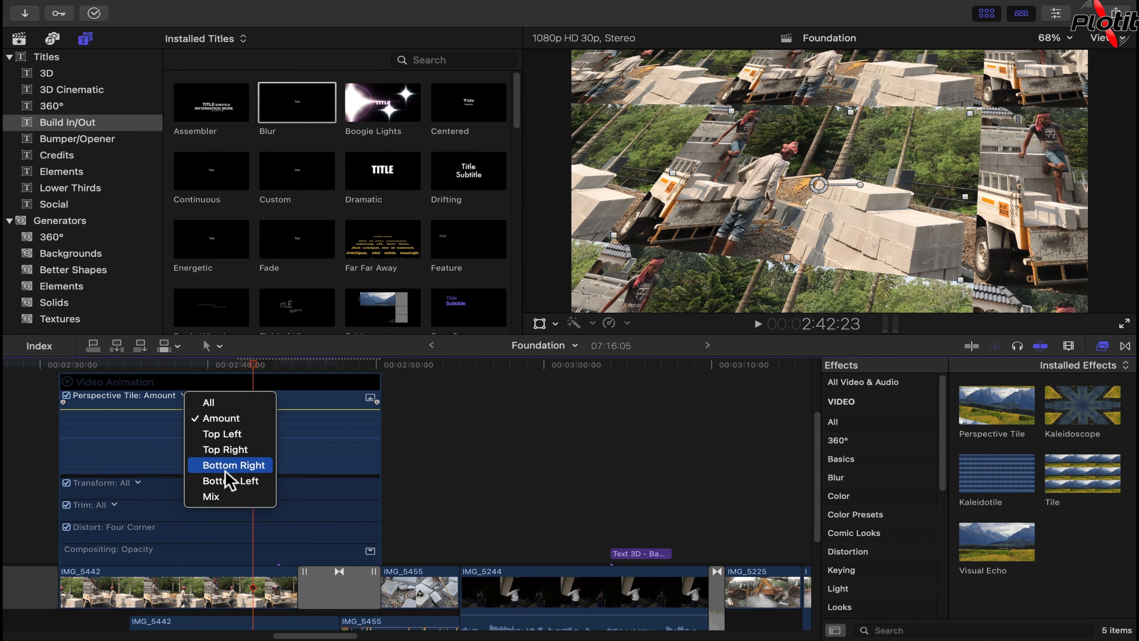
click(168, 449)
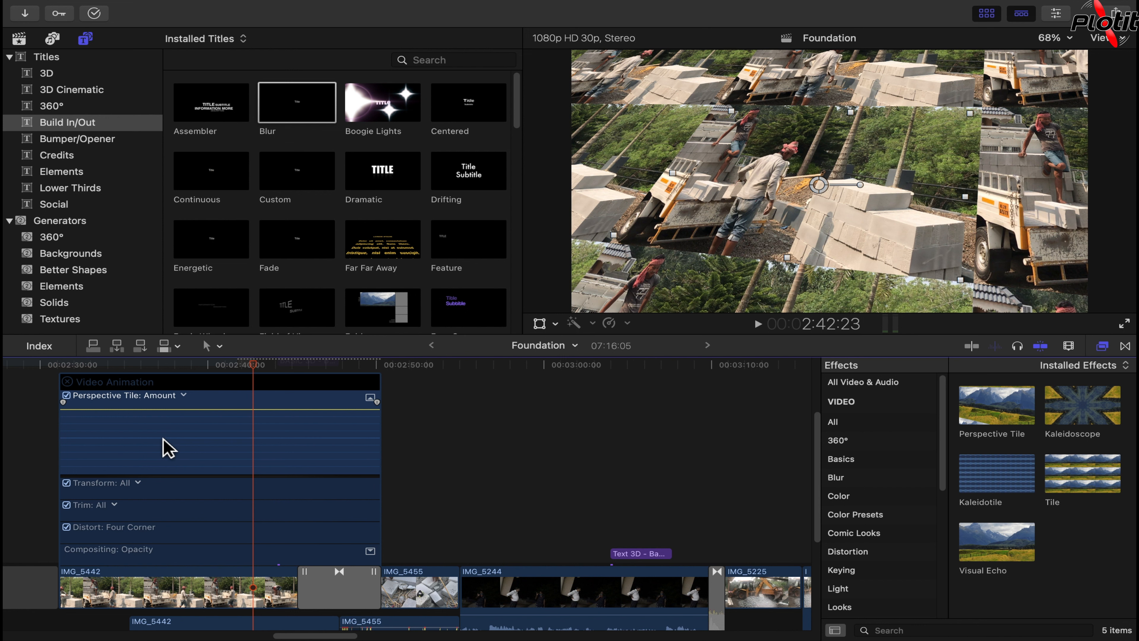